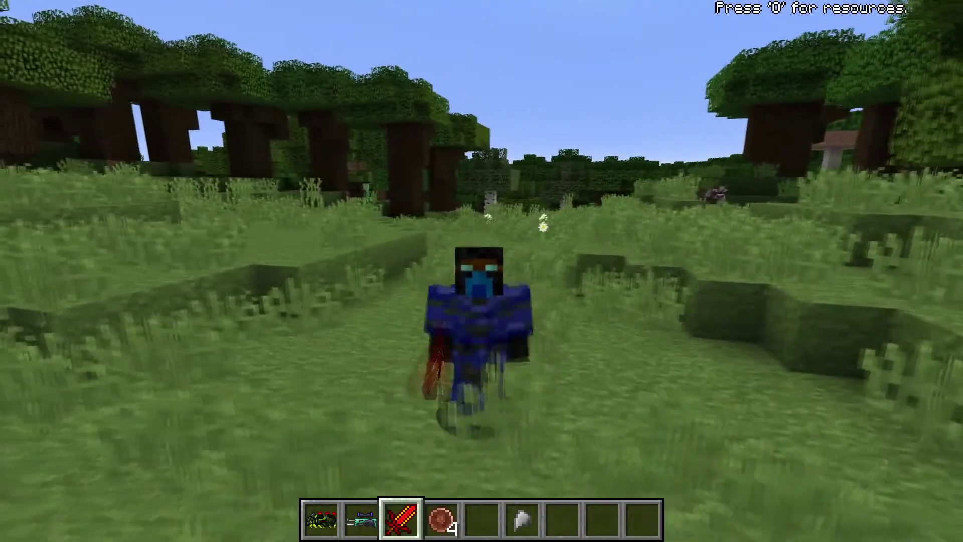
key(w)
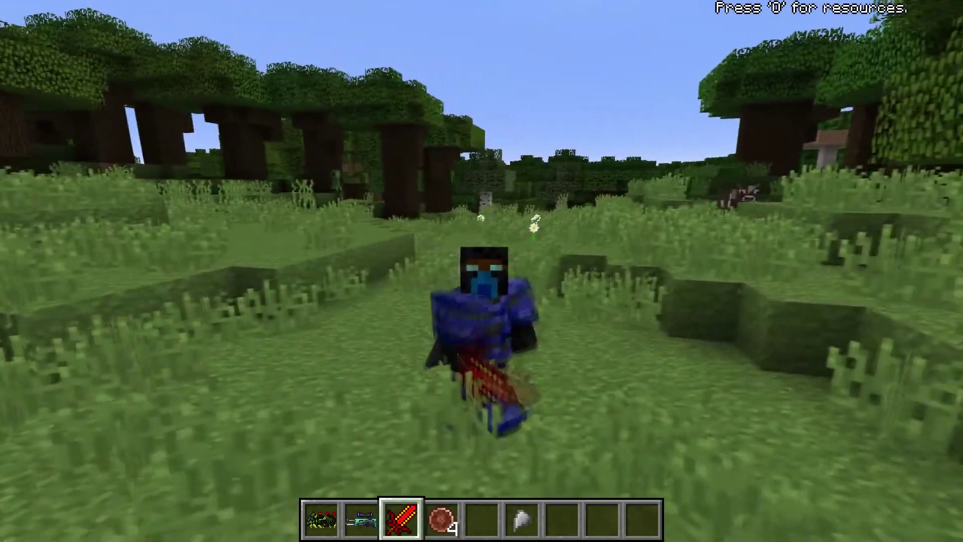
key(w)
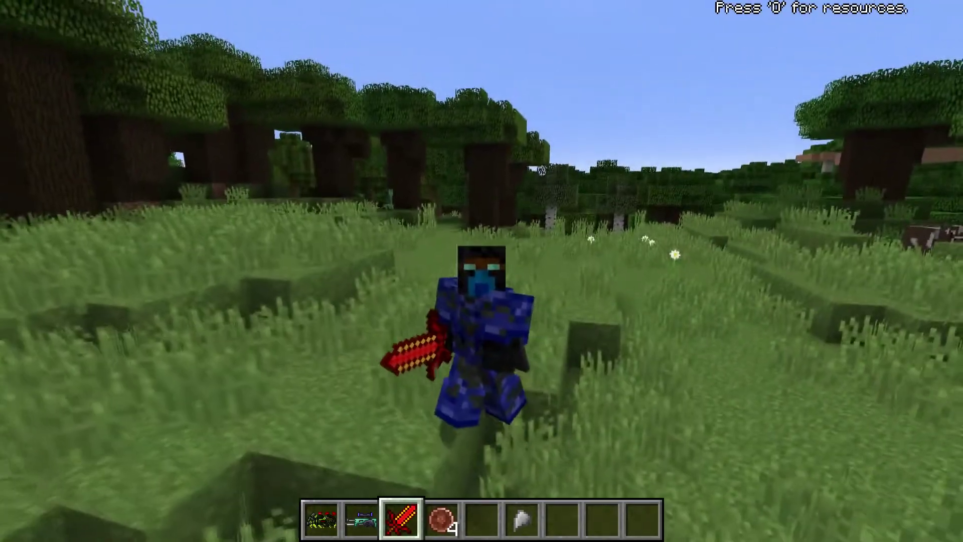
key(w)
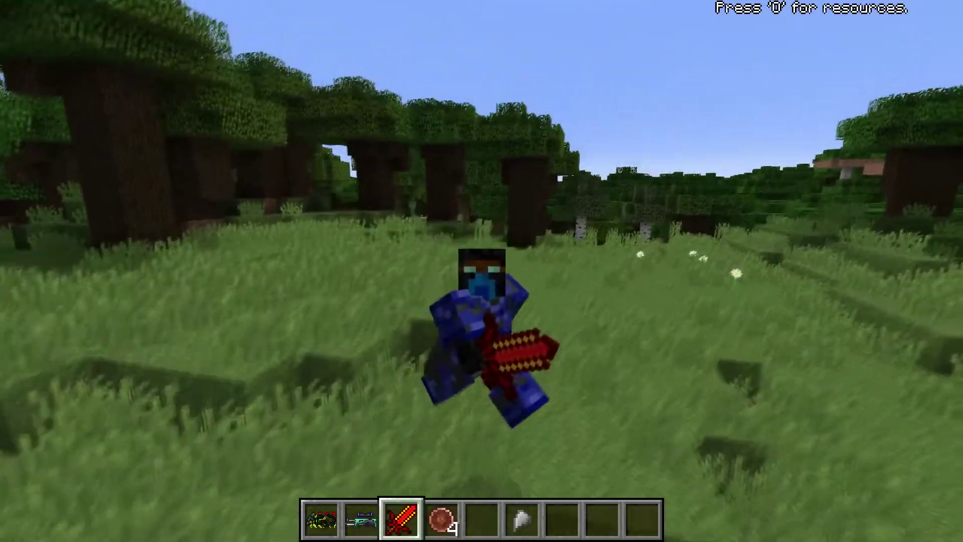
key(w)
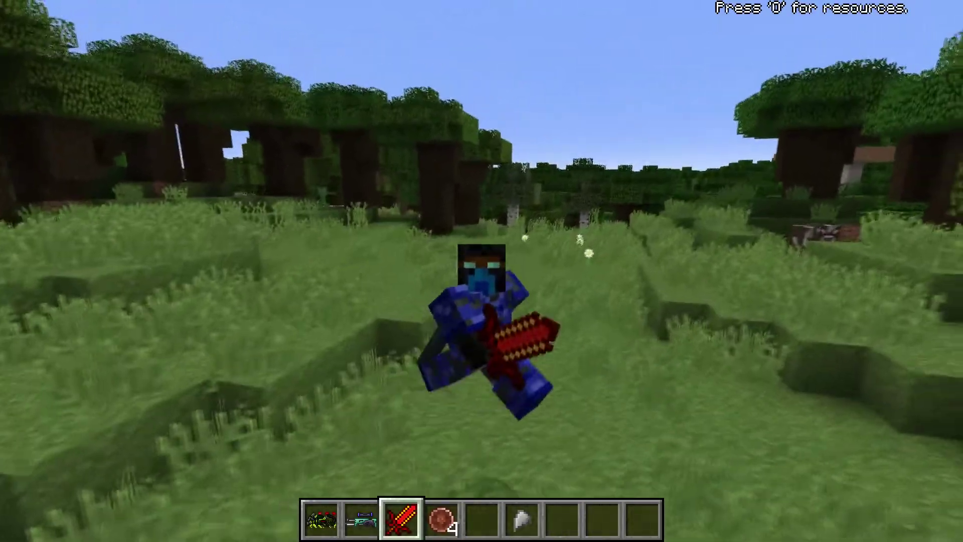
key(w)
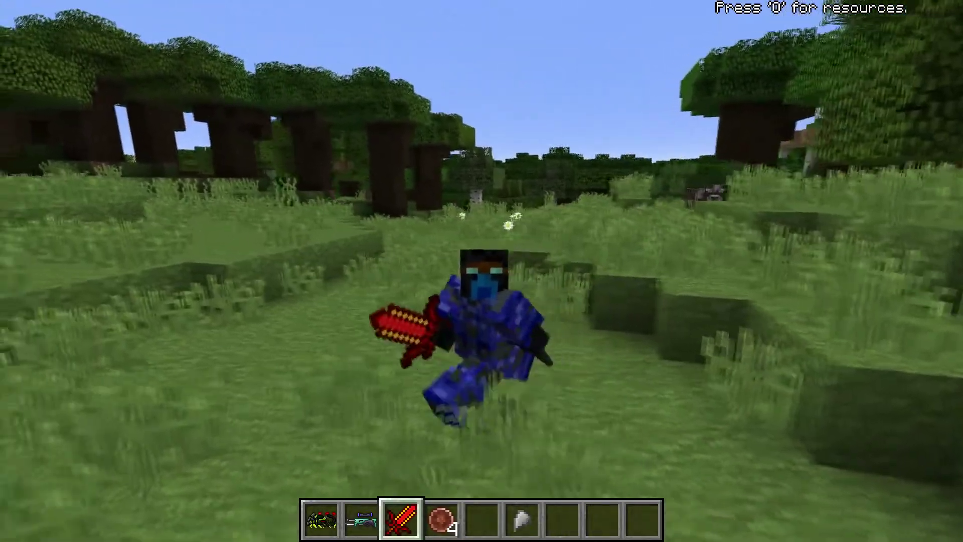
key(w)
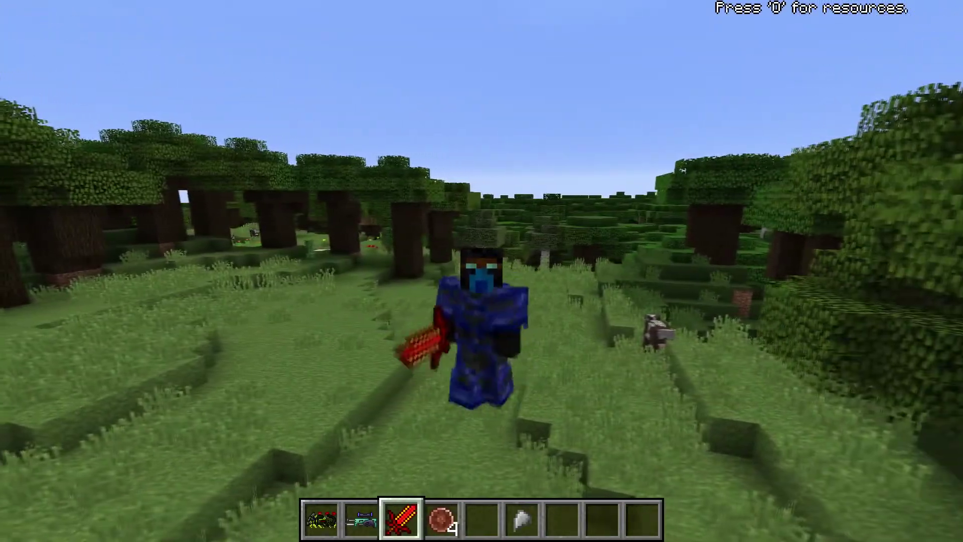
key(w)
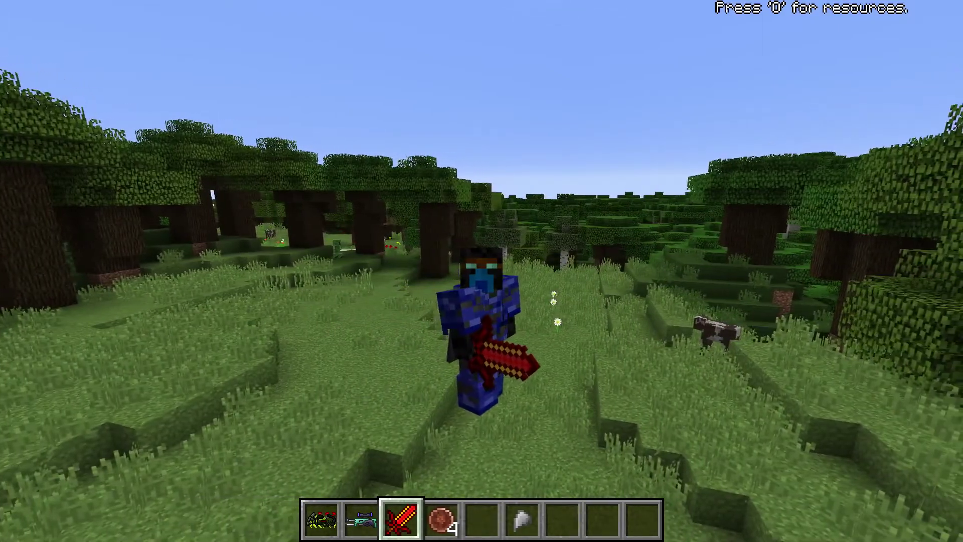
key(w)
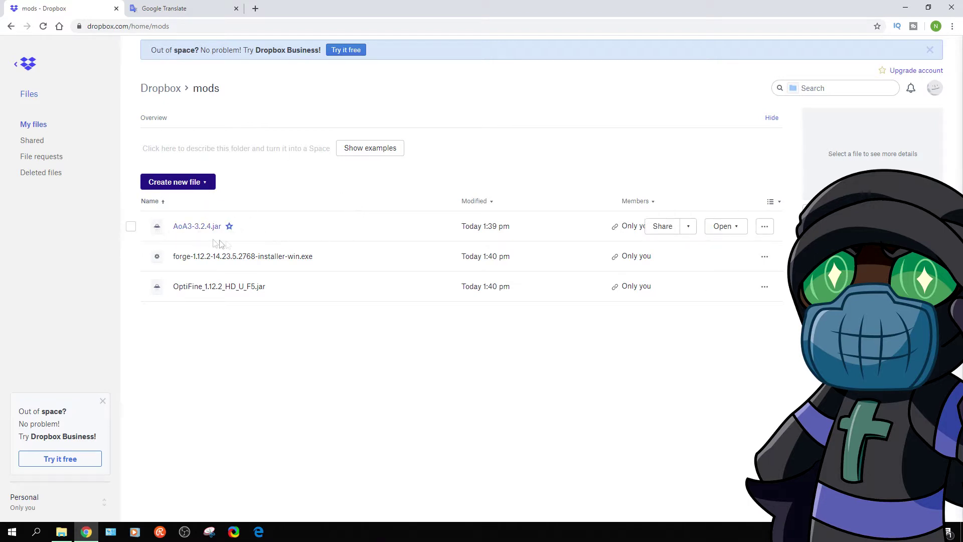
Step: View the file actions available for AoA3-3.2.4.jar in the Dropbox mods folder, including Download, and dismiss them
click(764, 227)
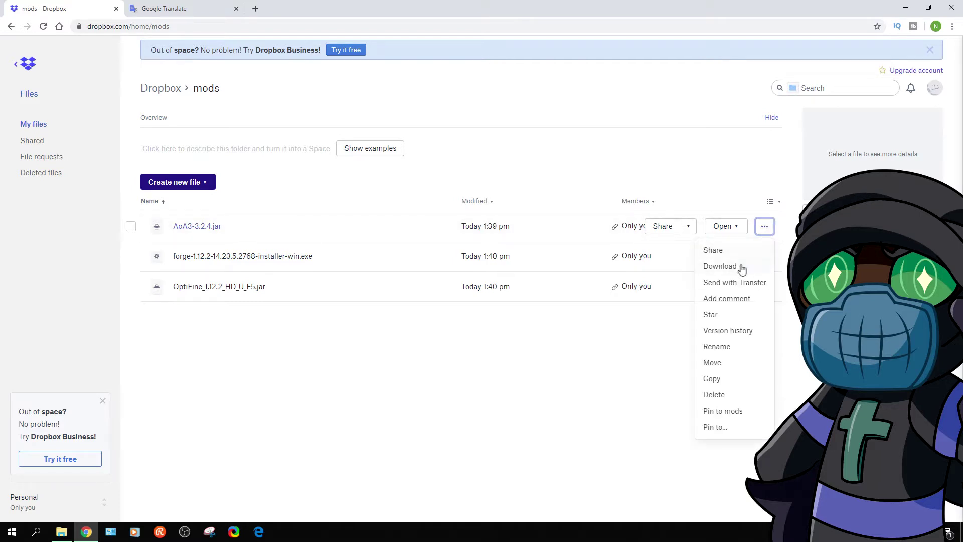
click(578, 343)
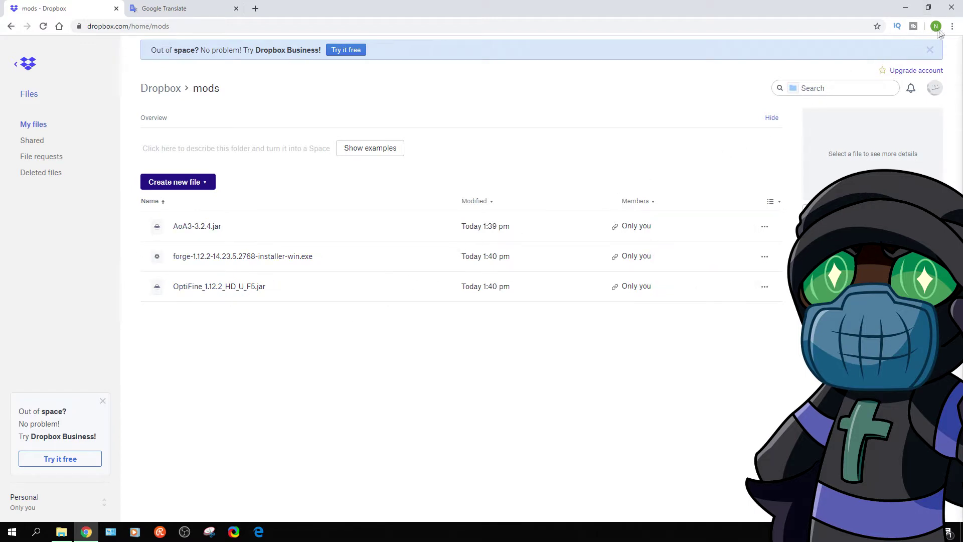
Step: Close the browser and view the downloaded mod files in the desktop mods folder, enlarging its window and then minimizing it
click(951, 9)
double_click(785, 281)
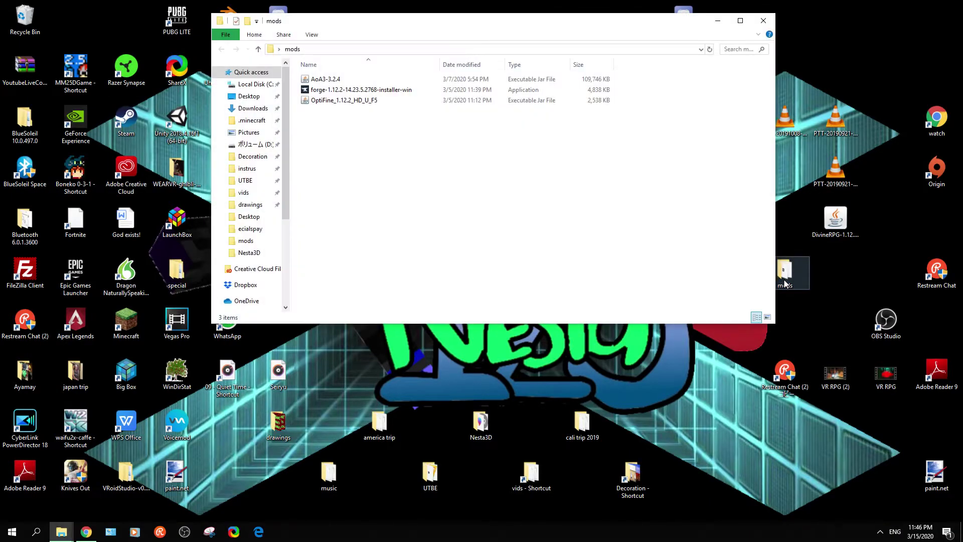
click(740, 21)
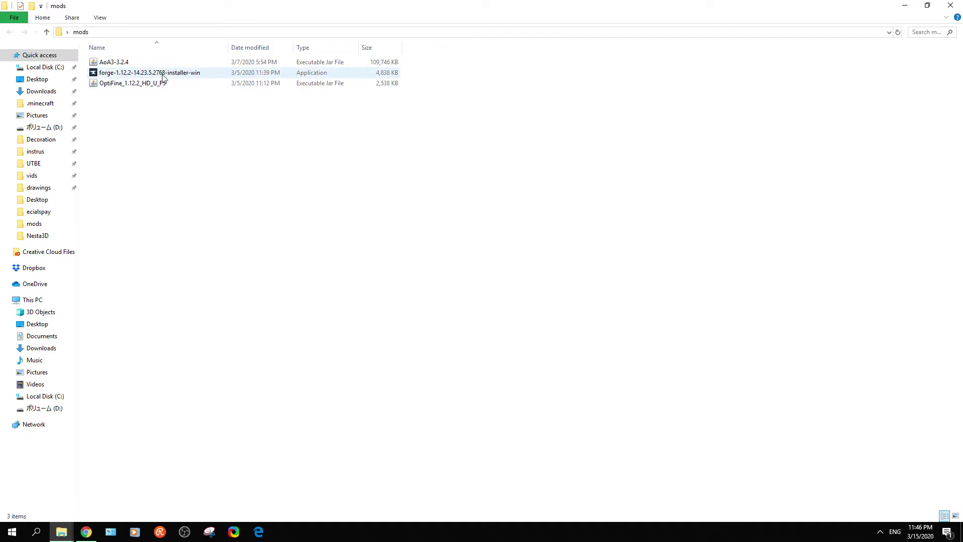
click(904, 6)
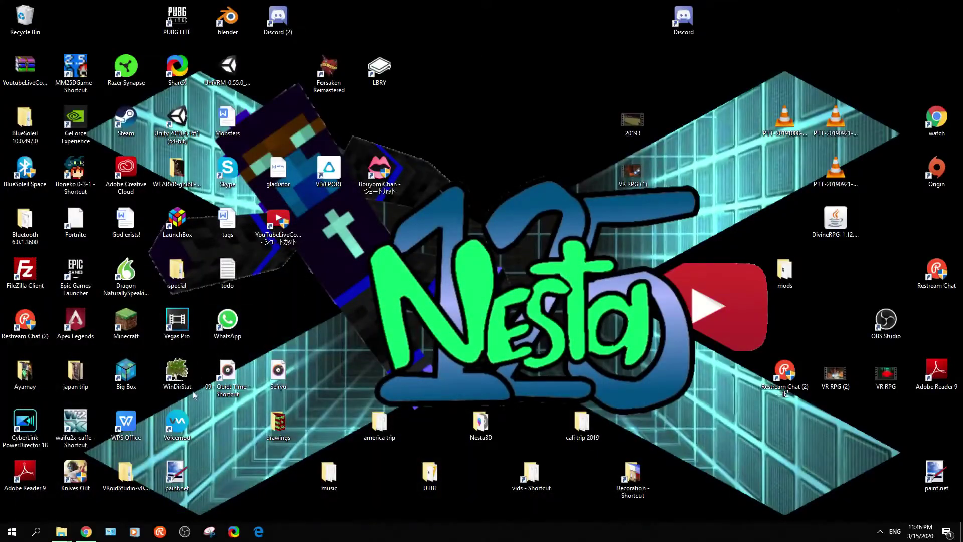
Step: Open the Minecraft Launcher, review its list of installations including the 1.12.2 entry, and close it
double_click(121, 329)
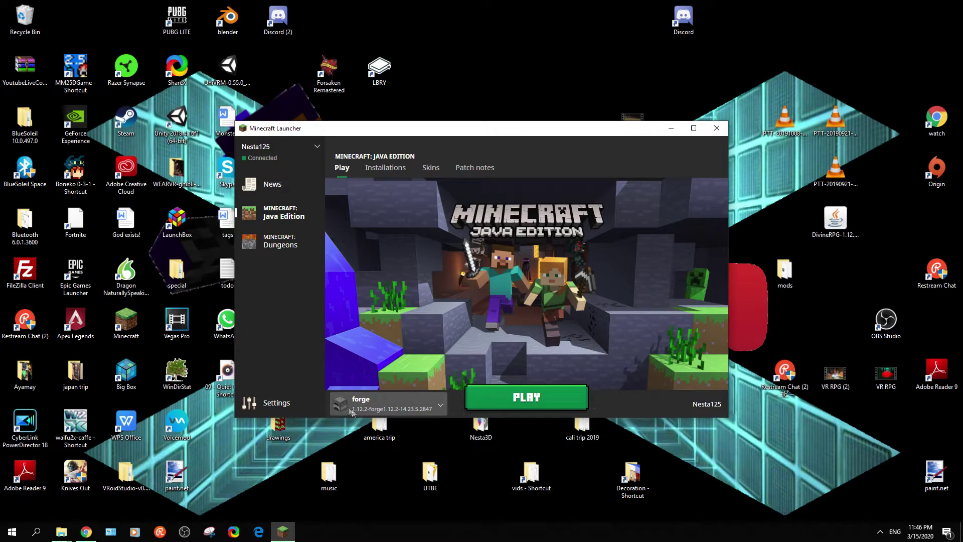
click(441, 407)
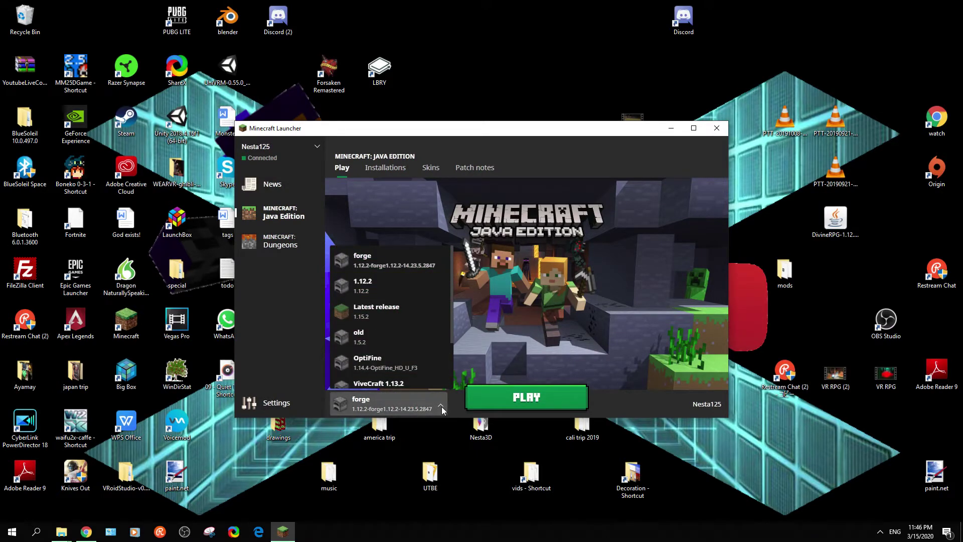
click(440, 406)
click(383, 169)
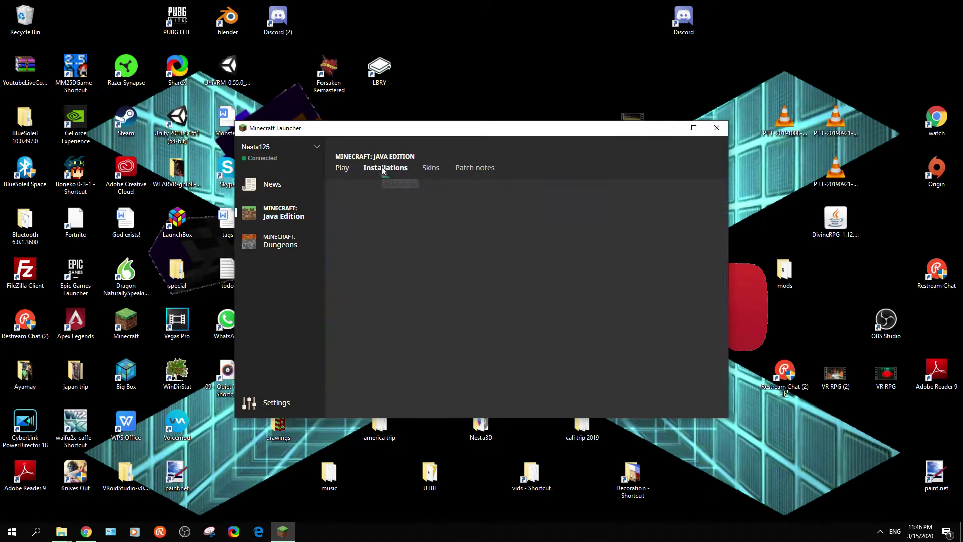
mouse_move(368, 259)
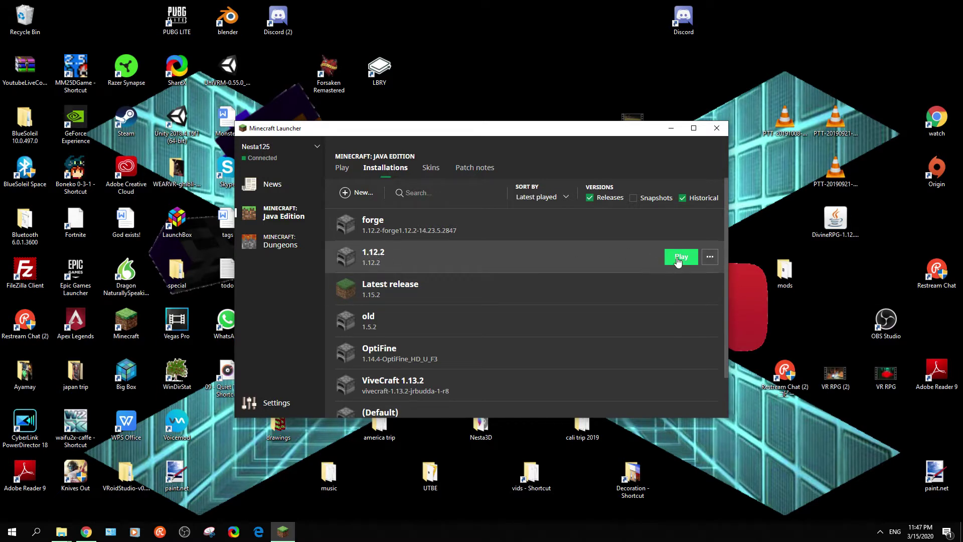
click(717, 128)
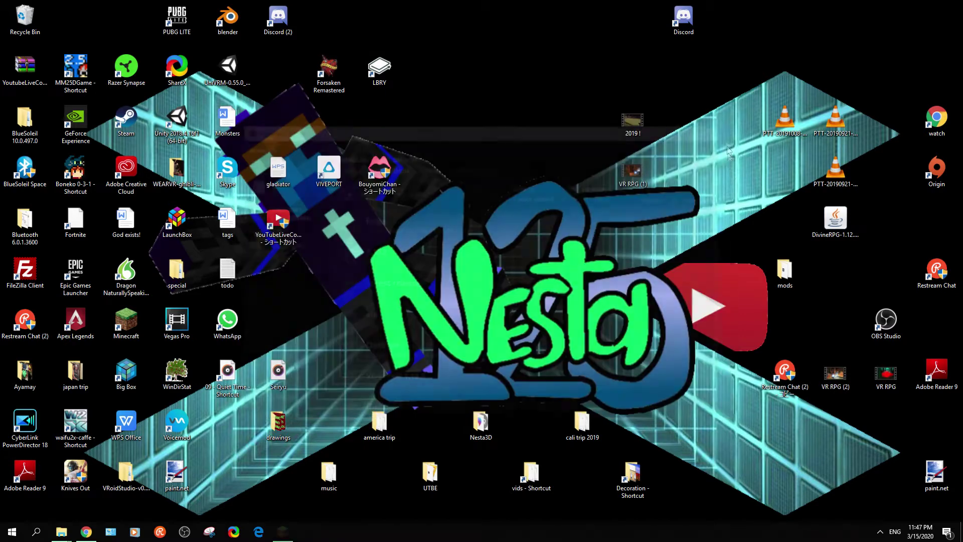
Step: Open the forge-1.12.2-14.23.5.2768 installer from the desktop mods folder, view its options, and cancel without installing
double_click(784, 272)
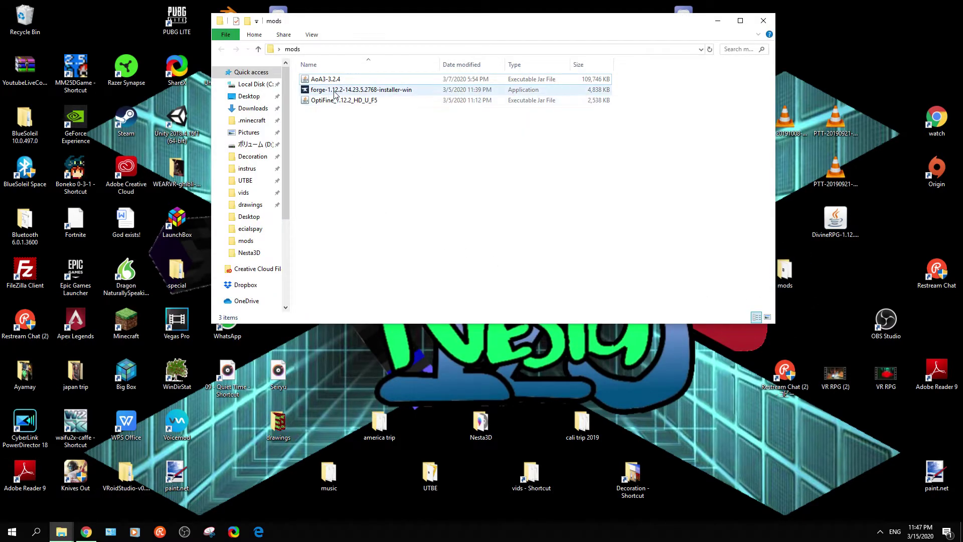
click(369, 93)
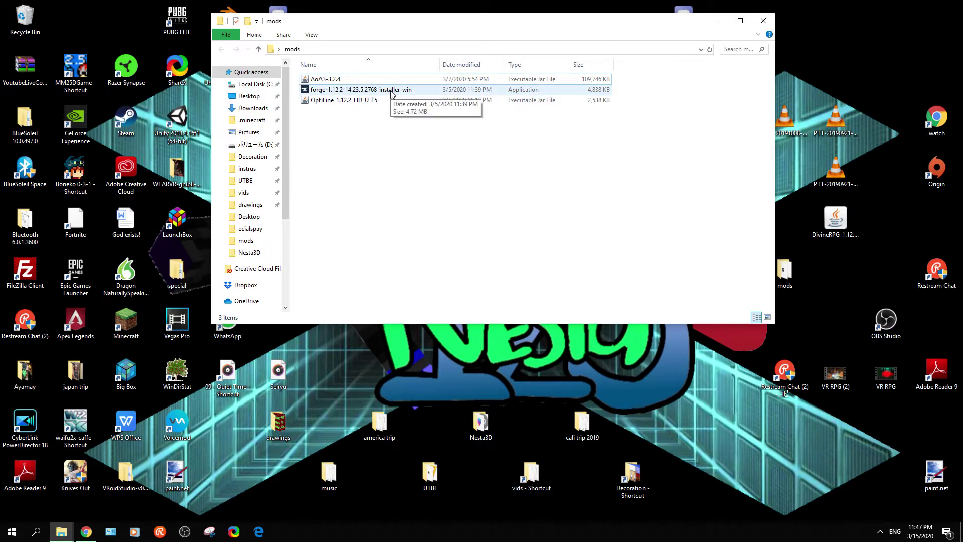
double_click(392, 92)
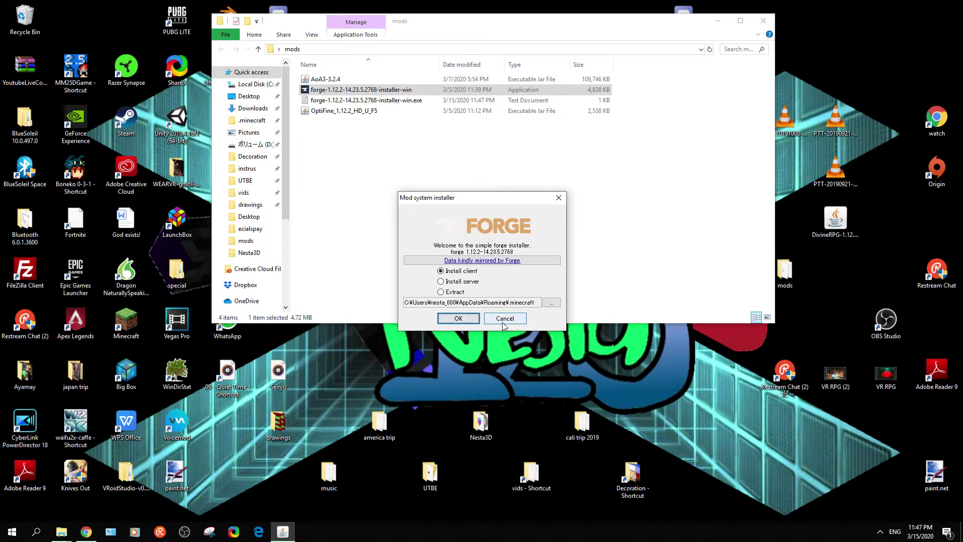
click(502, 323)
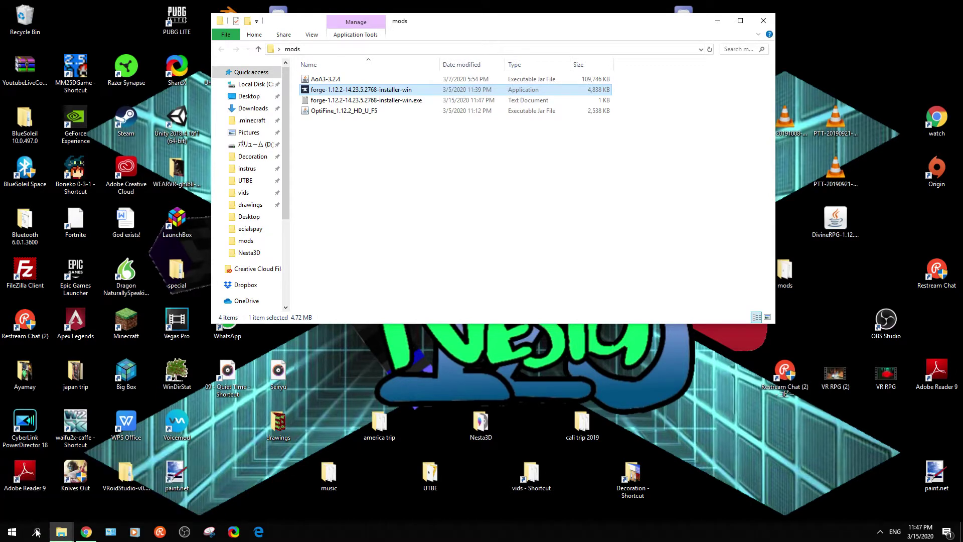
Step: Open a new File Explorer window alongside the mods folder and go to %appdata%
click(311, 49)
click(62, 532)
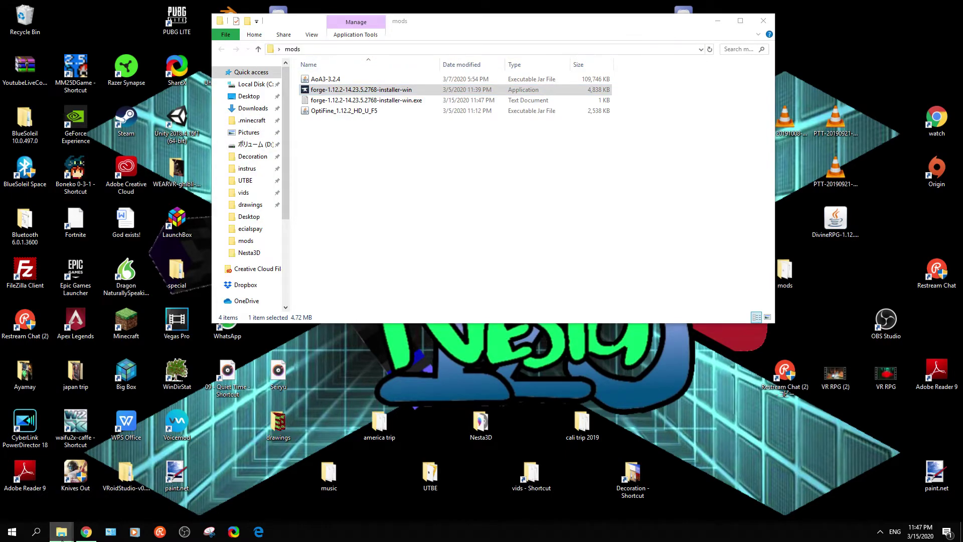
click(105, 459)
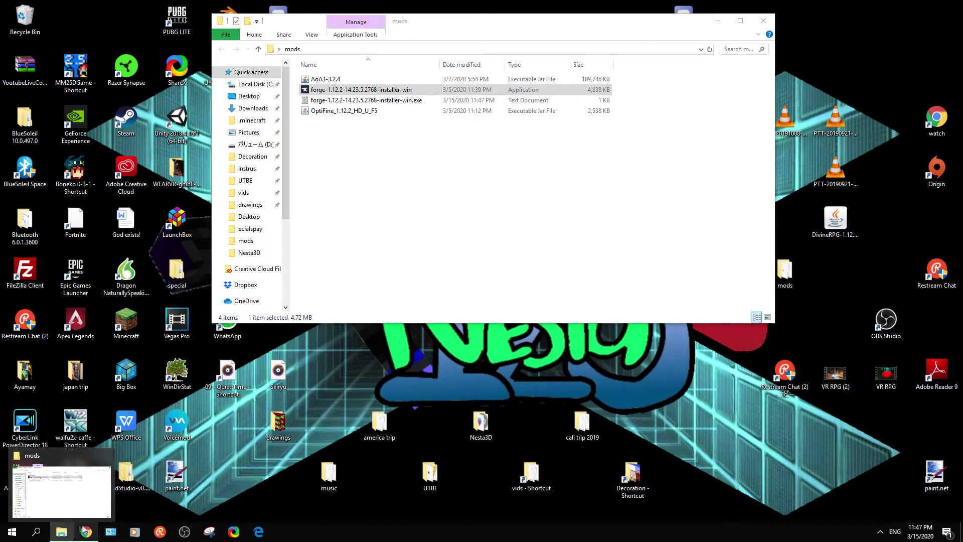
middle_click(60, 530)
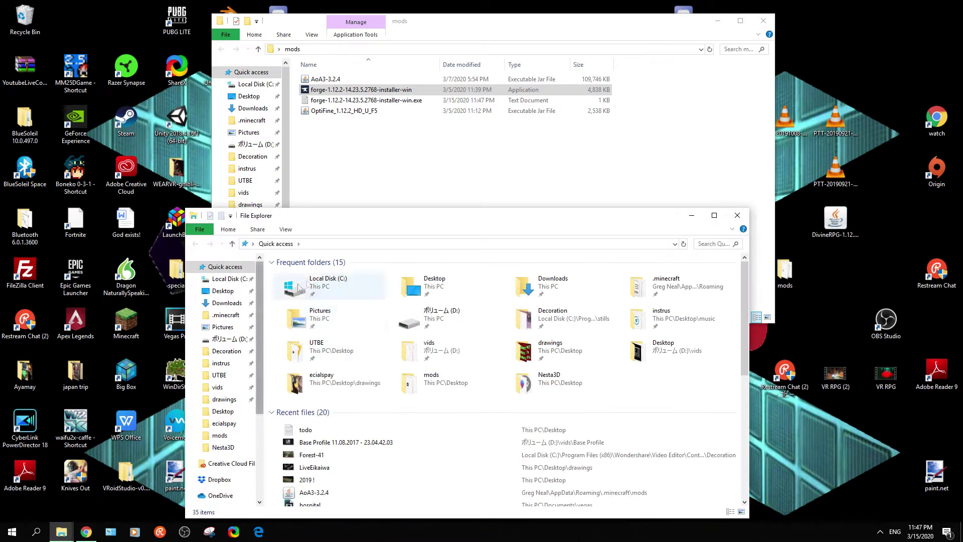
click(311, 243)
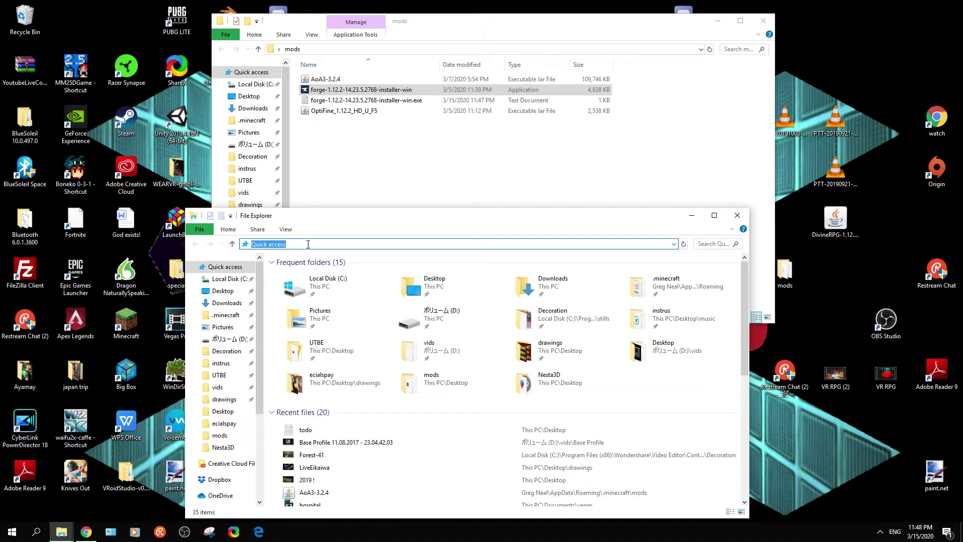
text(%appdata%)
key(Return)
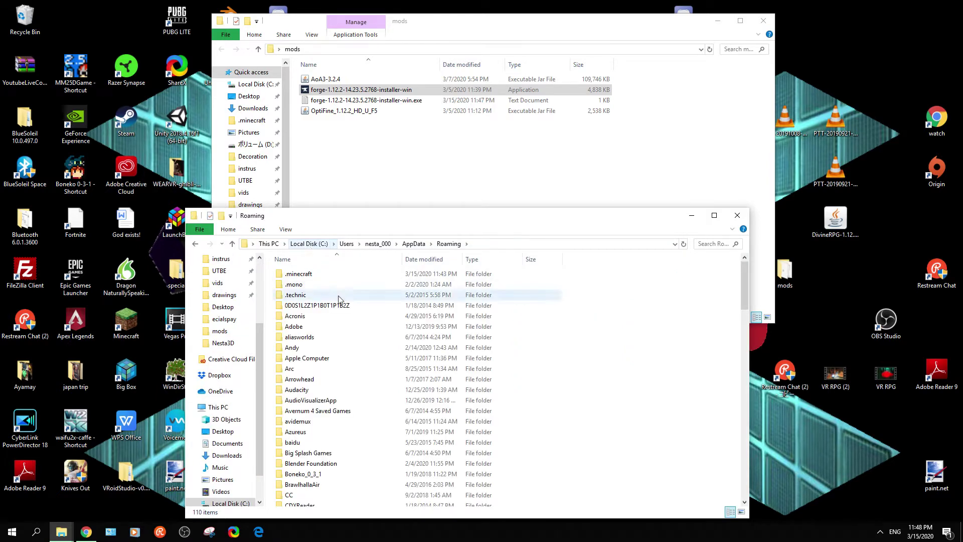
Step: Check the contents of the mods folder inside .minecraft and close both folder windows
double_click(293, 278)
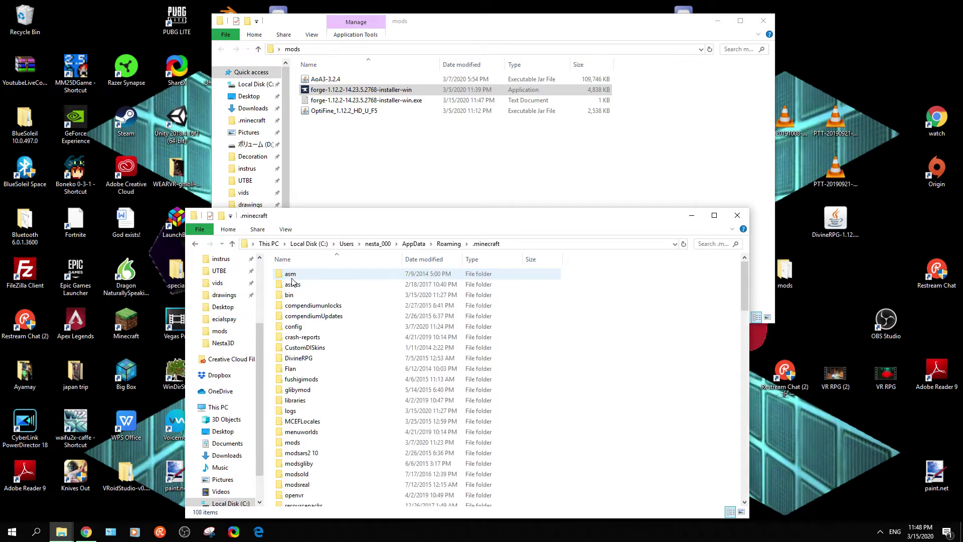
scroll(333, 366, down, 1)
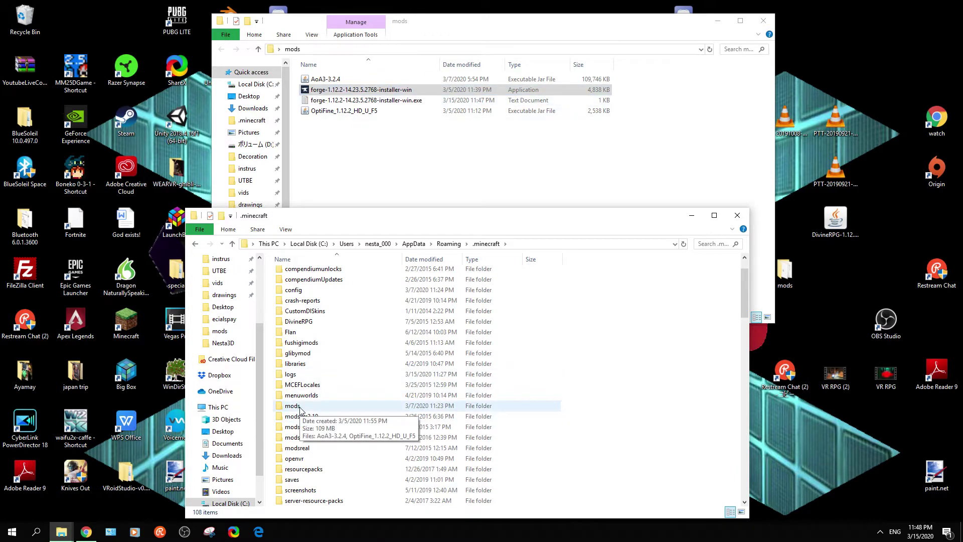
double_click(300, 409)
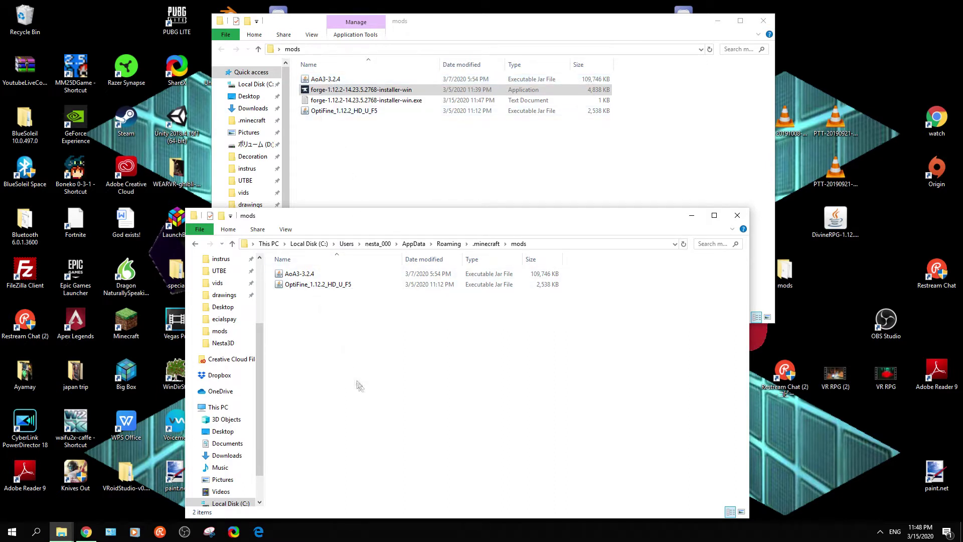
click(737, 216)
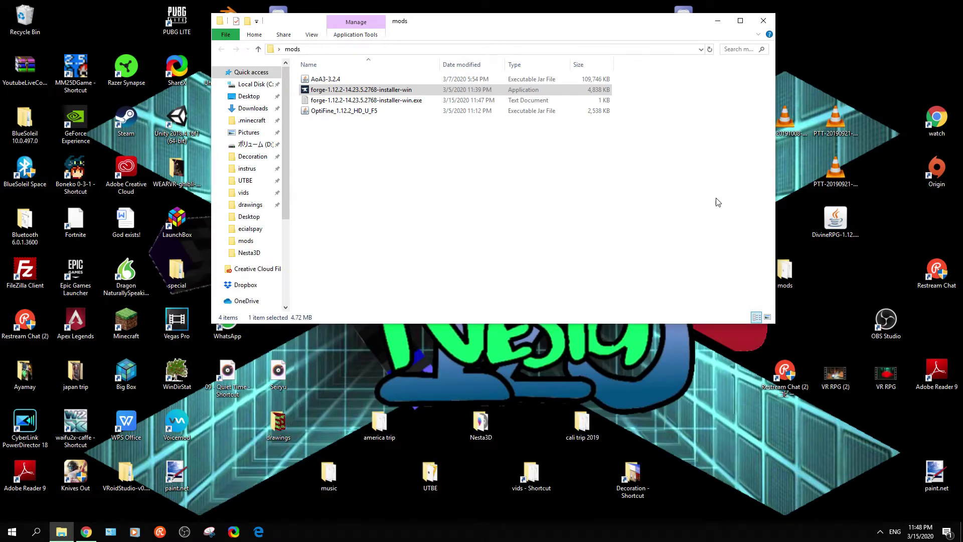
click(758, 23)
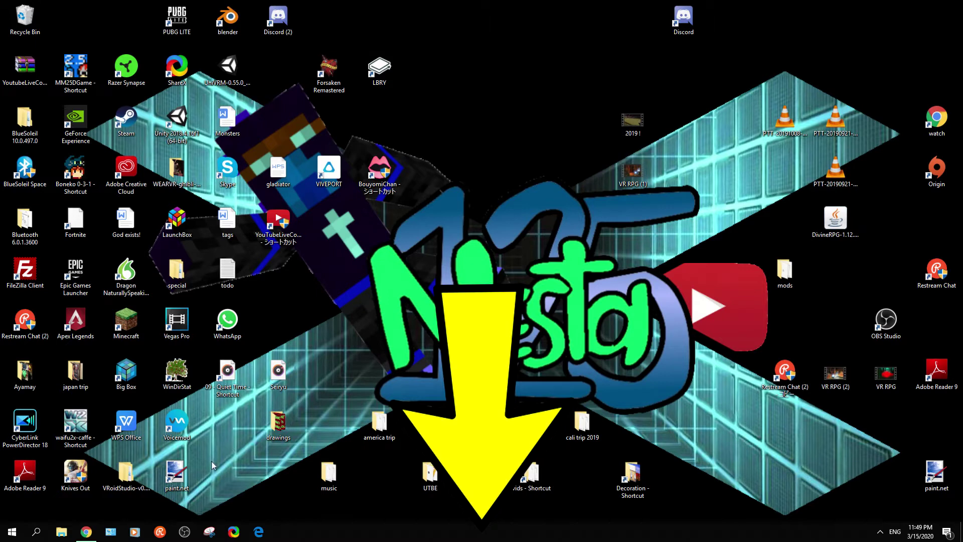
Step: Launch Minecraft from its launcher with the forge installation and open the multiplayer server list
double_click(124, 323)
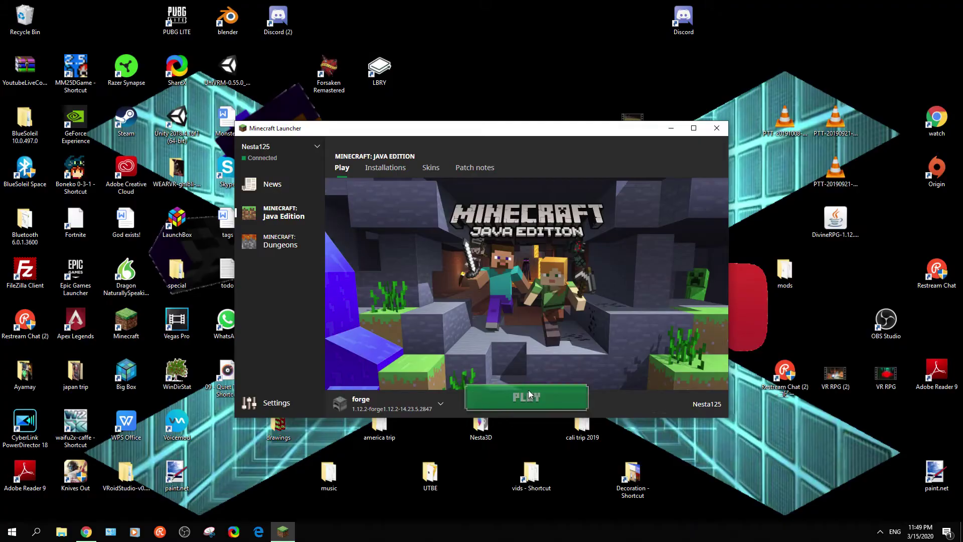
click(672, 354)
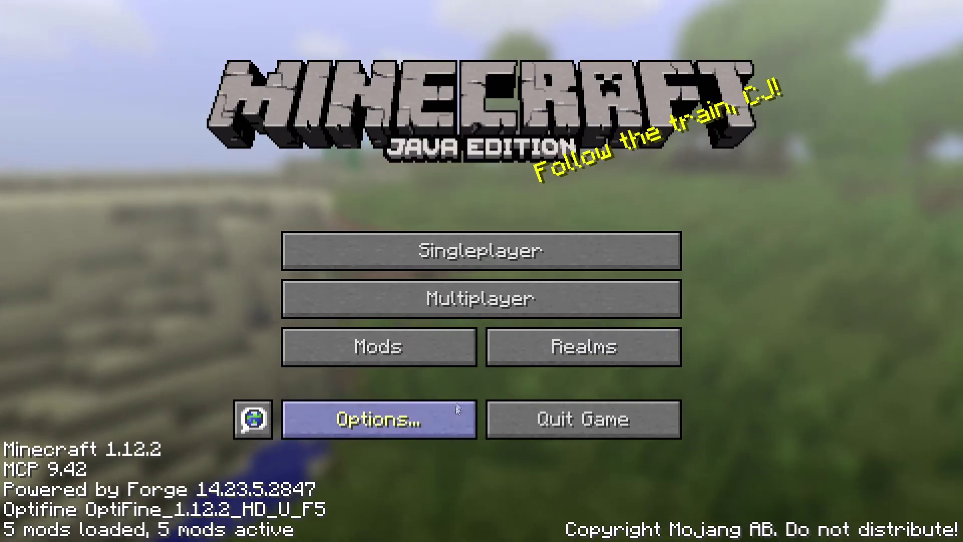
click(471, 297)
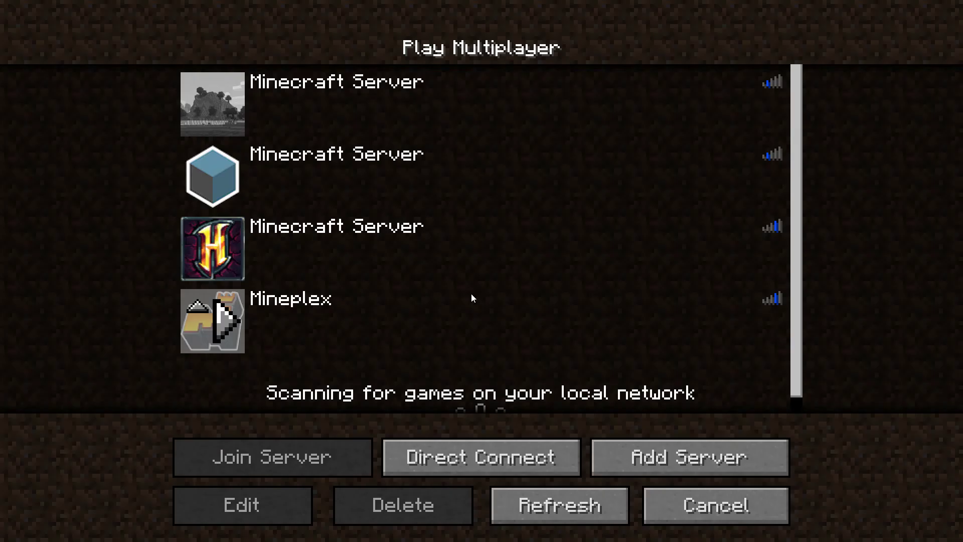
Step: Join the first server in the multiplayer list and show the character in third person from behind and from the front
double_click(512, 109)
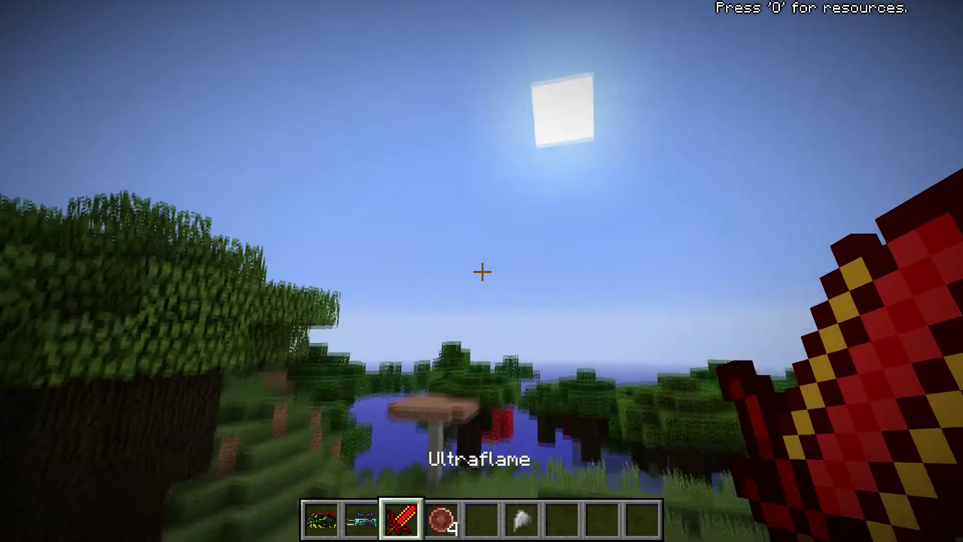
key(F5)
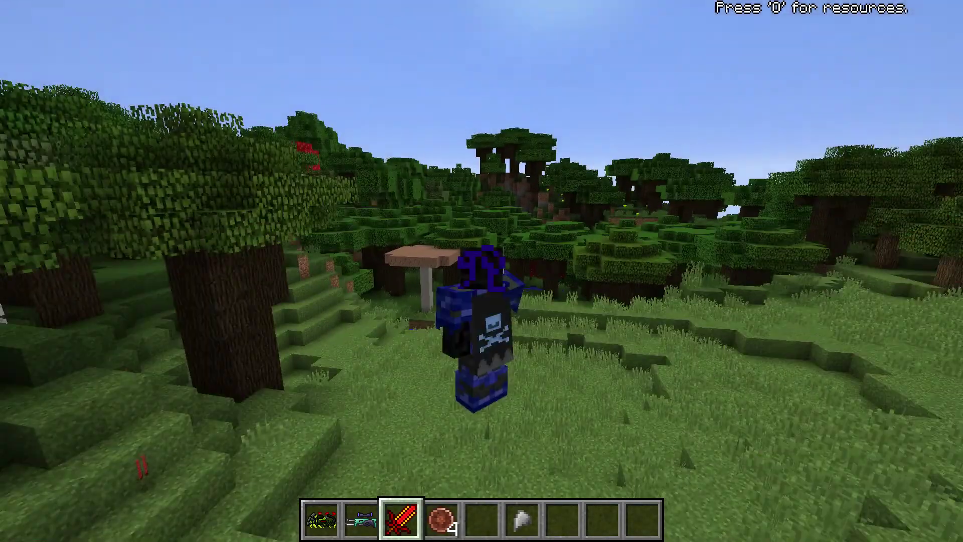
key(F5)
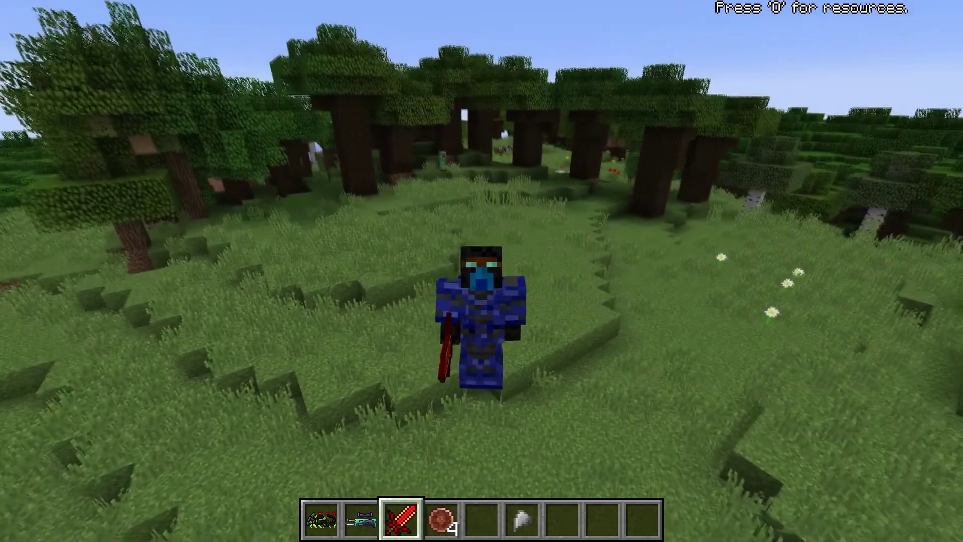
Step: Open the creative inventory and look through the Advent Food and Advent Tools items on page 2
key(e)
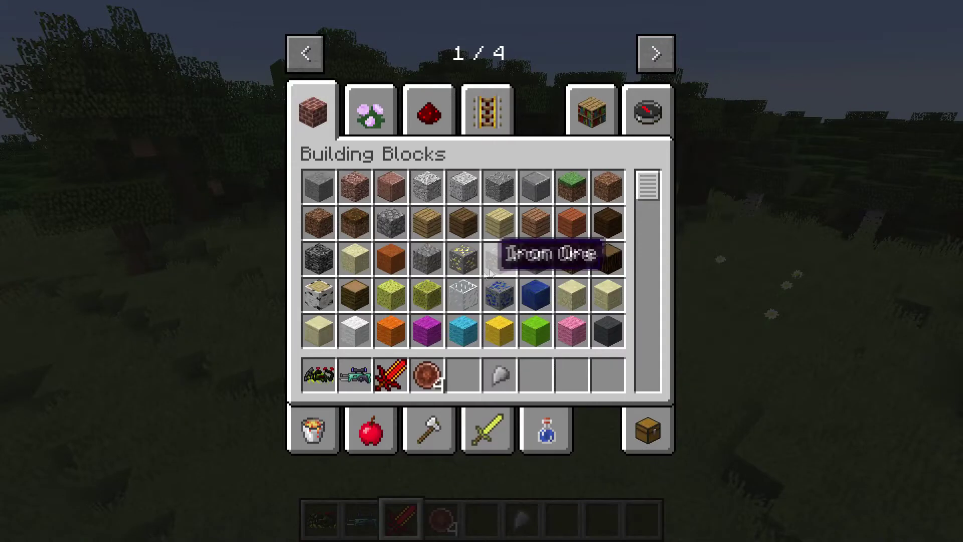
click(655, 53)
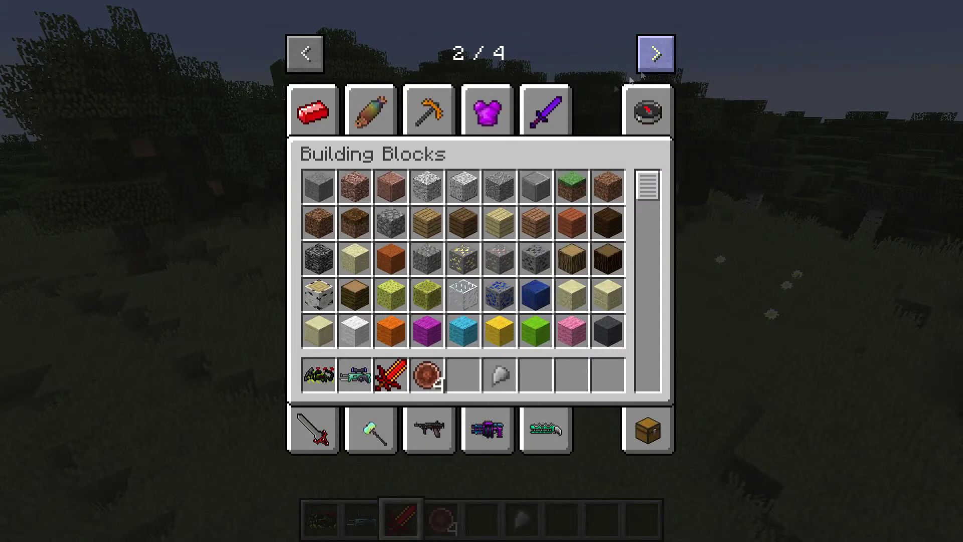
click(369, 117)
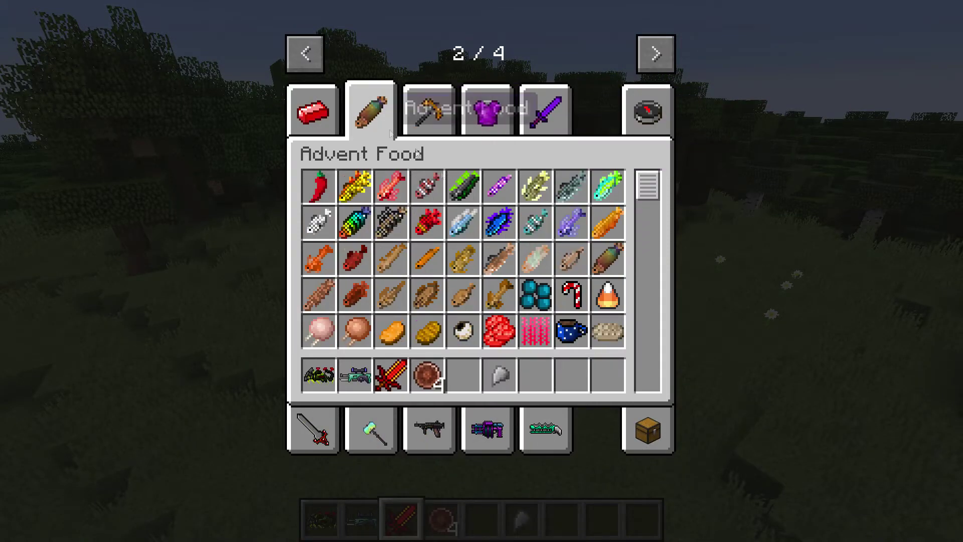
scroll(515, 254, down, 3)
click(429, 107)
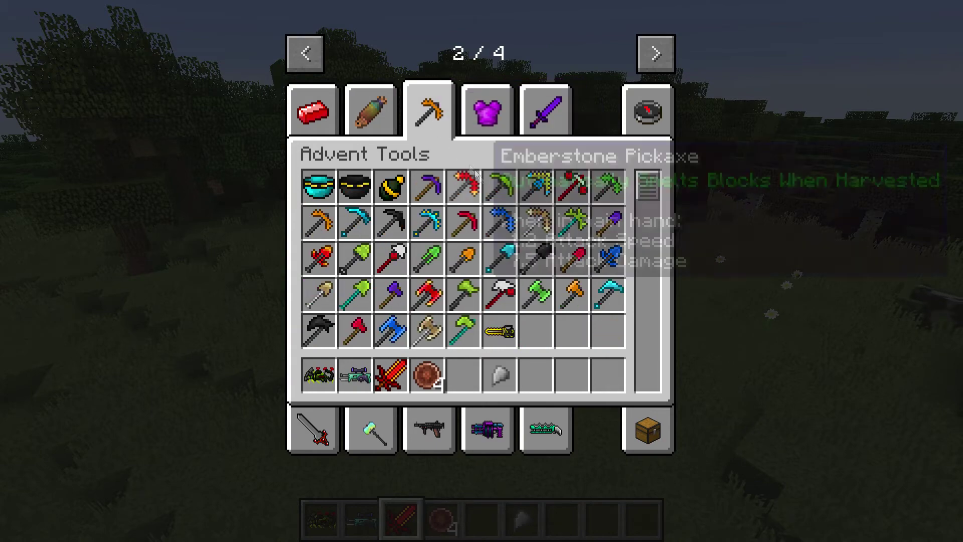